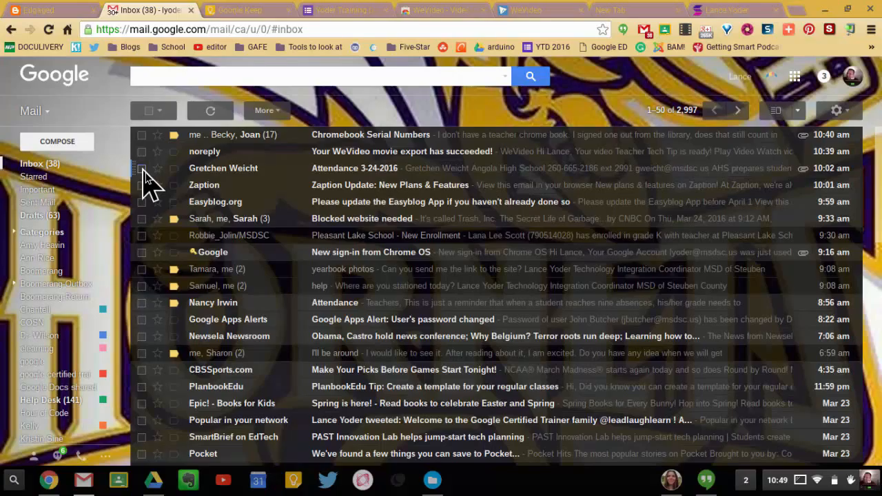
Select the "Attendance 3-24-2016" message and create a new label for it using the sender's first name.
left_click(142, 168)
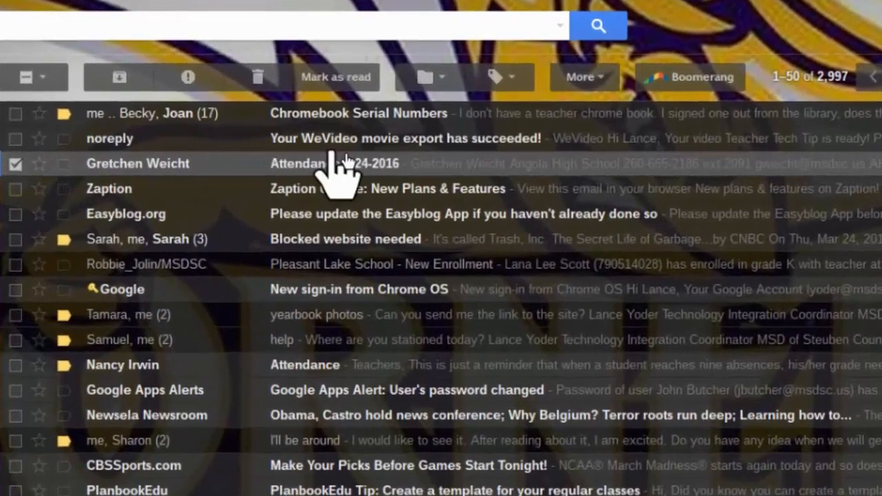
left_click(506, 78)
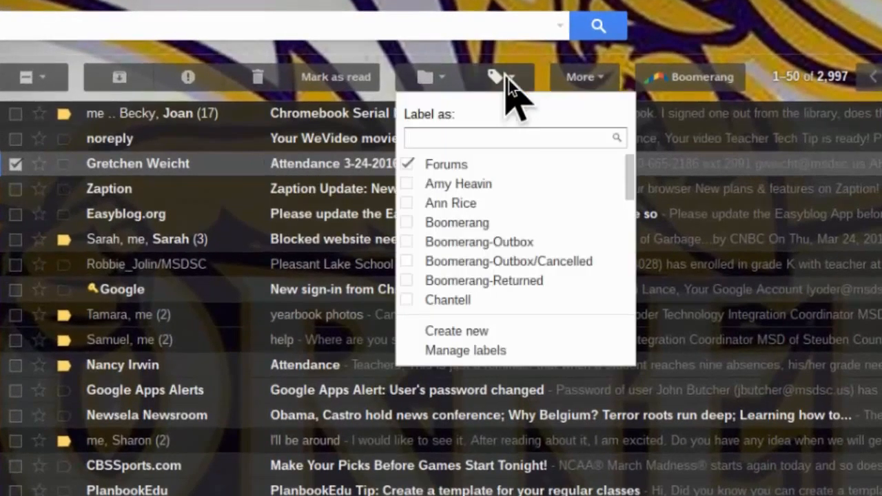
left_click(484, 332)
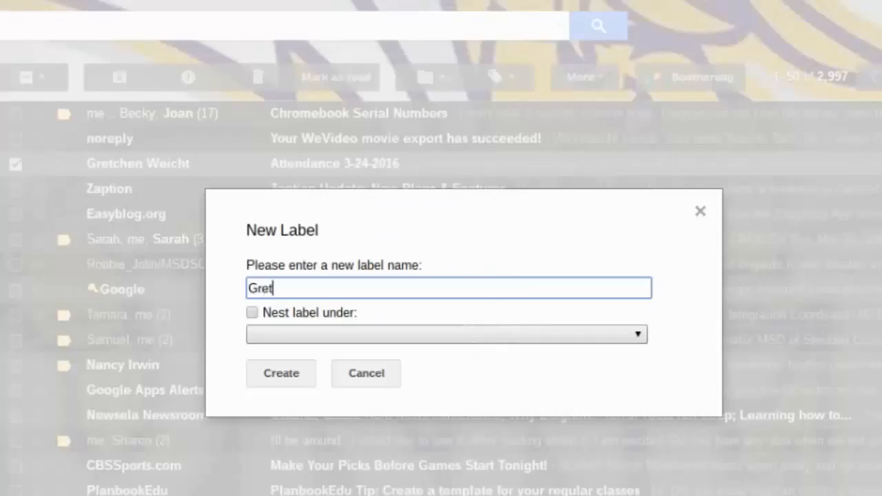
type("Gretchen")
left_click(280, 373)
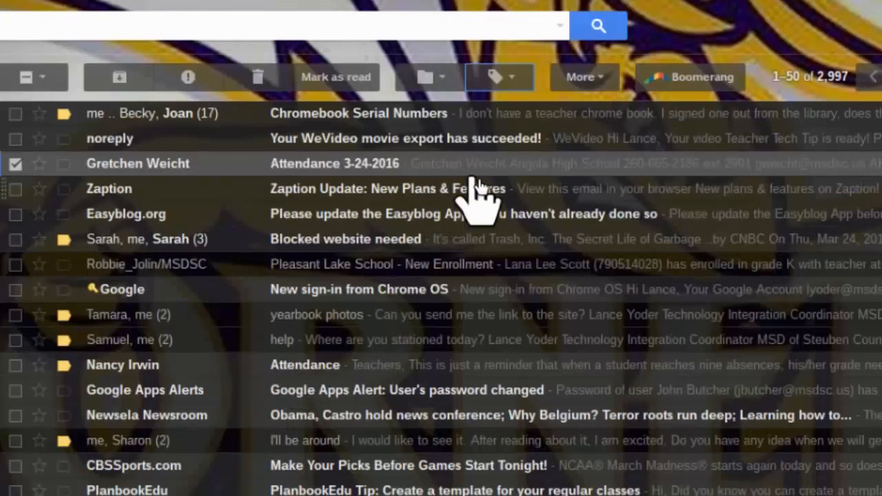
Start a filter for similar messages, with the sender's e-mail as From and no words criterion, and continue to its actions.
left_click(606, 81)
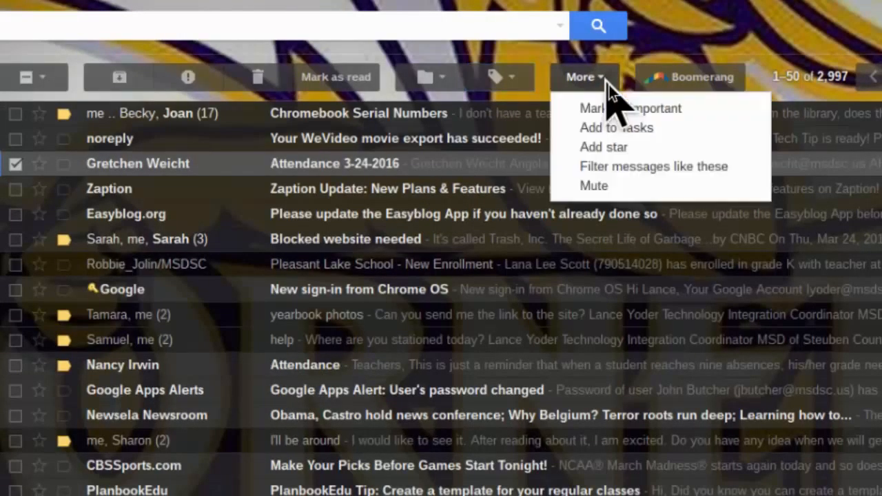
left_click(650, 169)
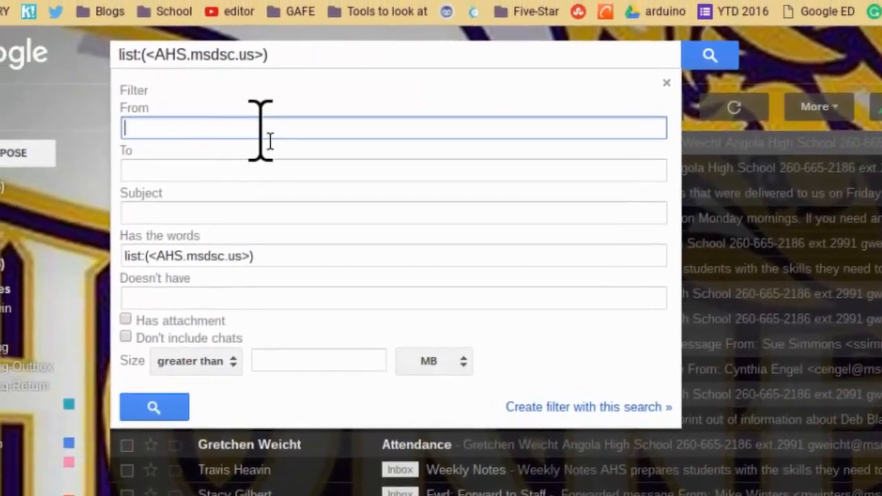
type("gretch")
left_click(185, 172)
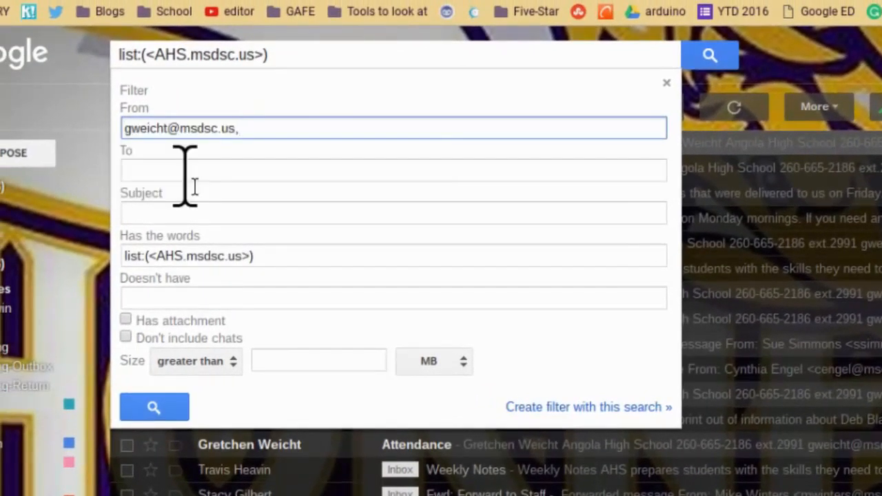
left_click_drag(251, 255, 98, 244)
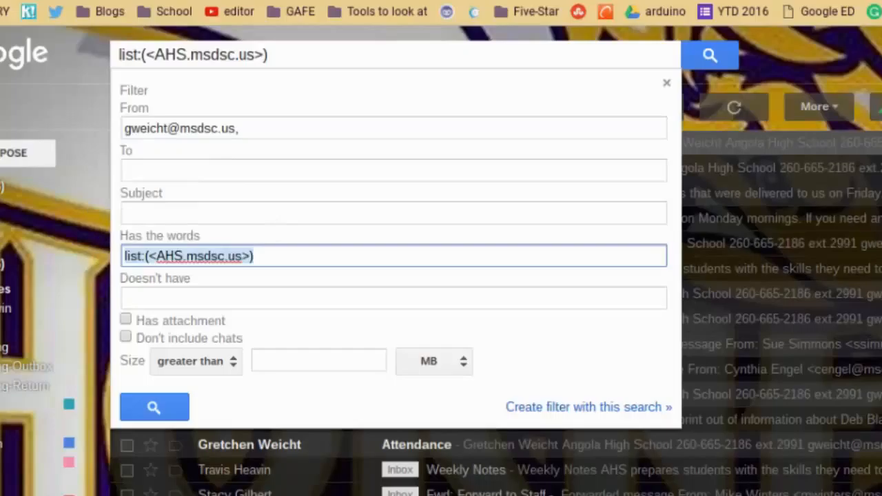
key("BackSpace")
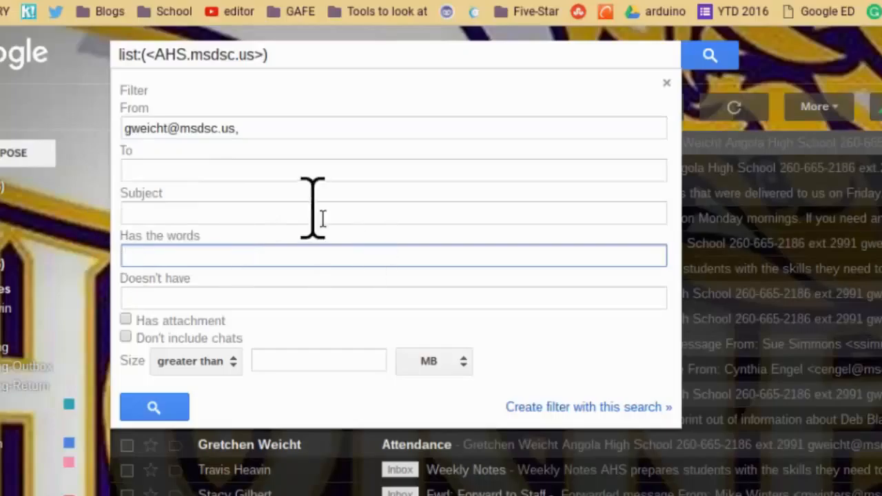
left_click(602, 408)
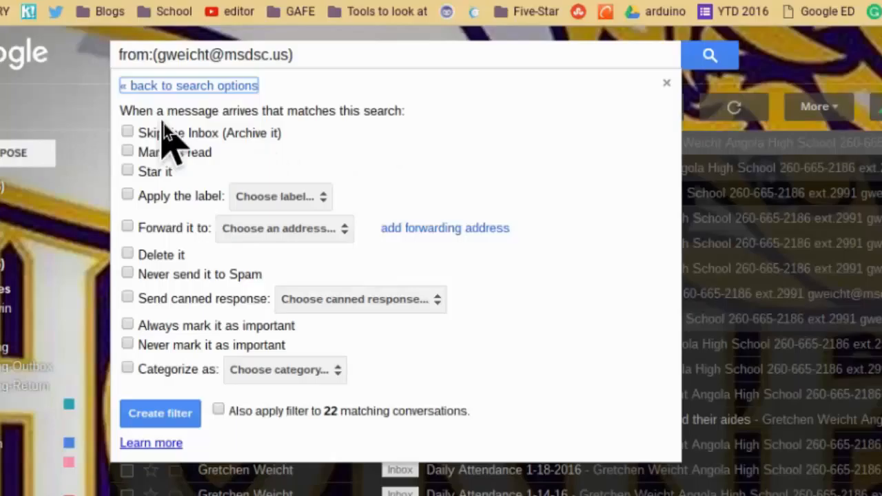
Create the filter so it applies the sender's new label, including to existing matching conversations.
left_click(128, 196)
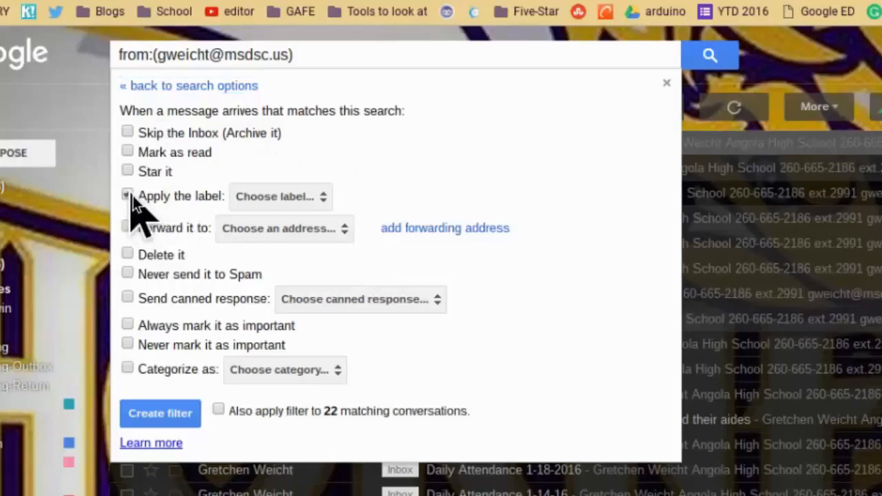
left_click(313, 196)
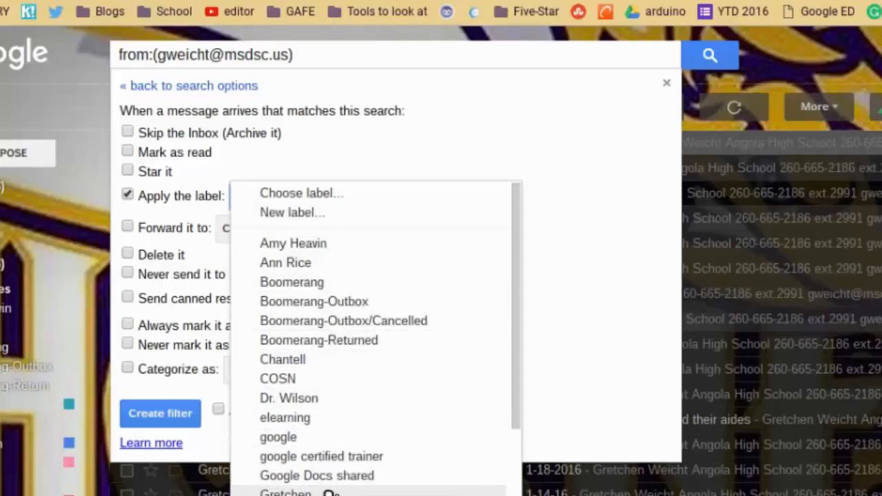
left_click(324, 494)
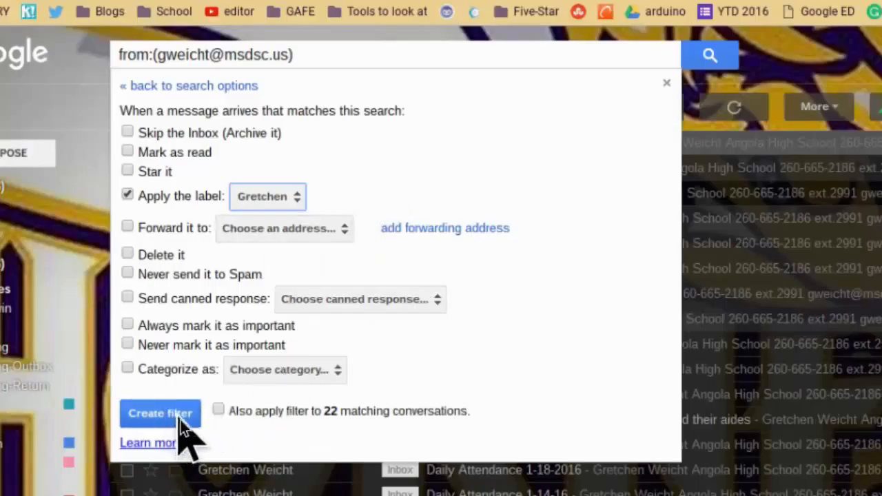
left_click(218, 412)
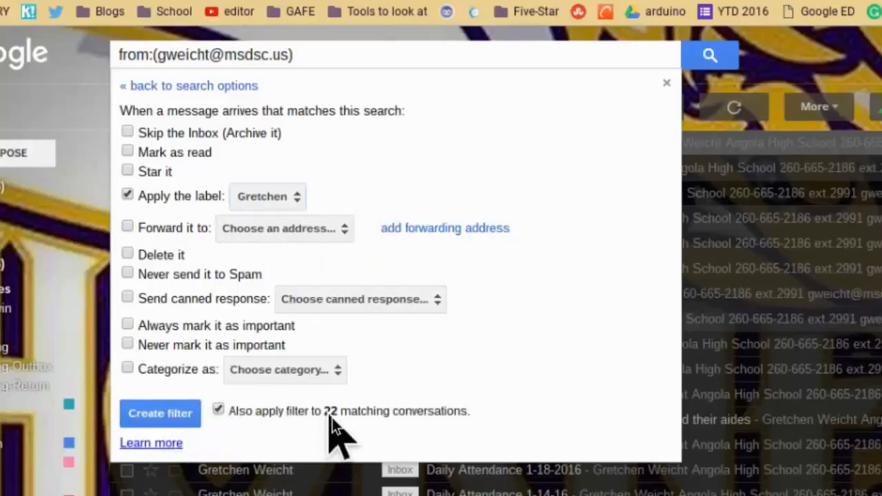
left_click(165, 416)
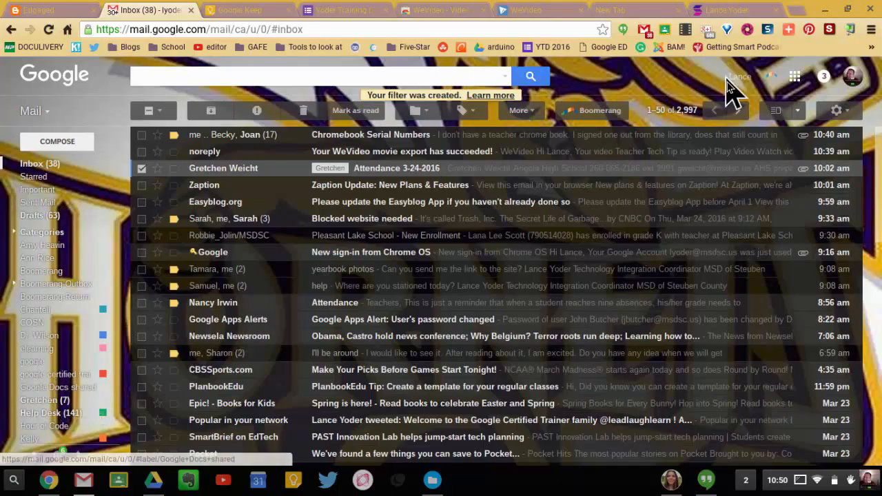
Change the inbox type to Priority Inbox in the mail settings.
left_click(837, 111)
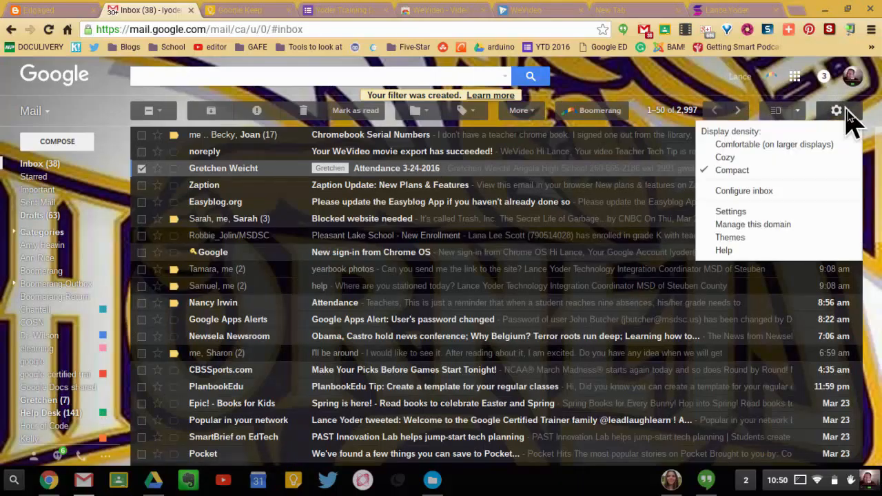
left_click(759, 215)
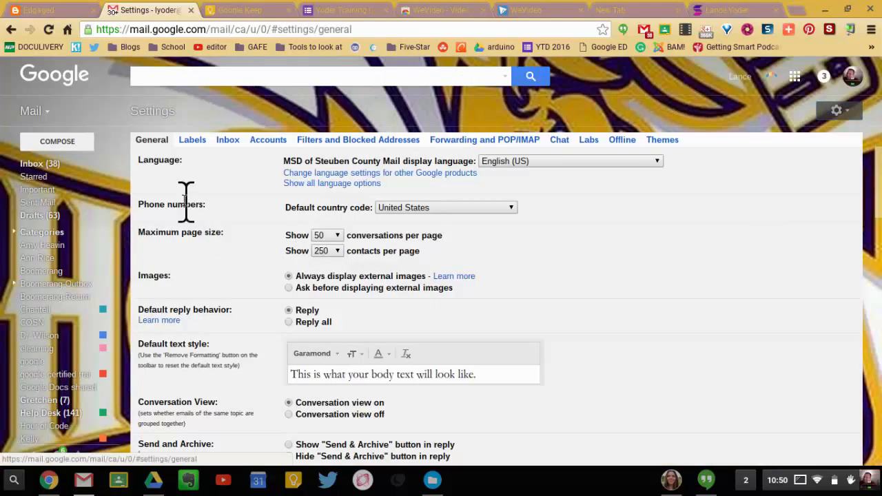
left_click(230, 140)
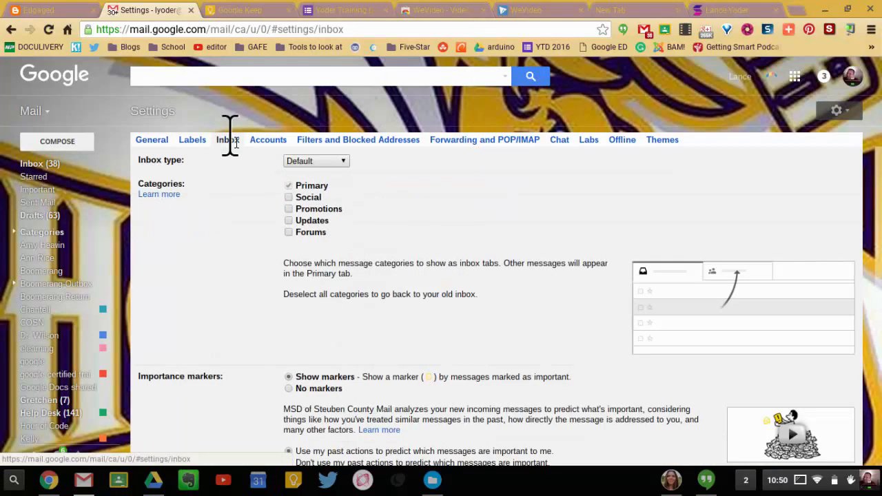
left_click(332, 164)
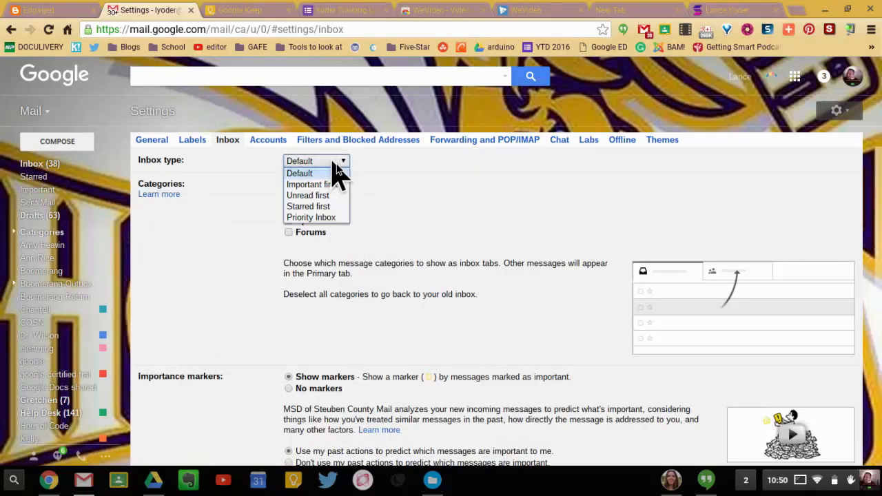
left_click(332, 218)
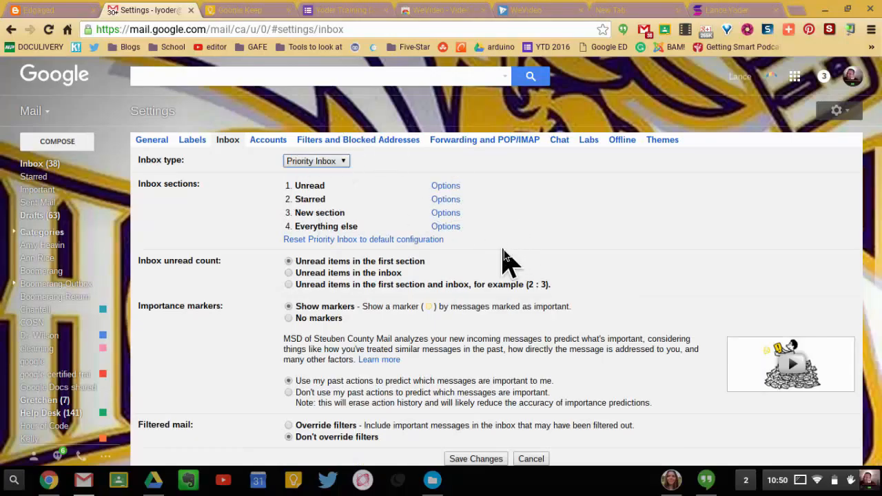
Remove the Starred section and the "New section" entry from the Priority Inbox sections.
left_click(445, 199)
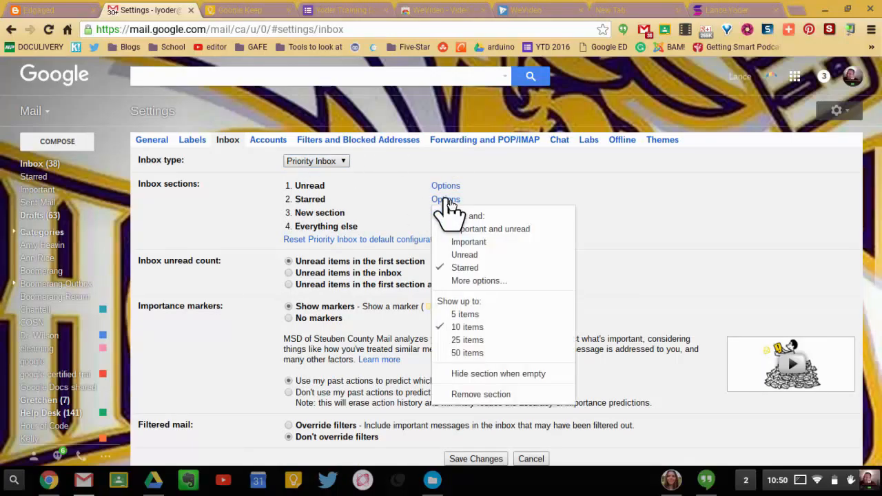
left_click(590, 230)
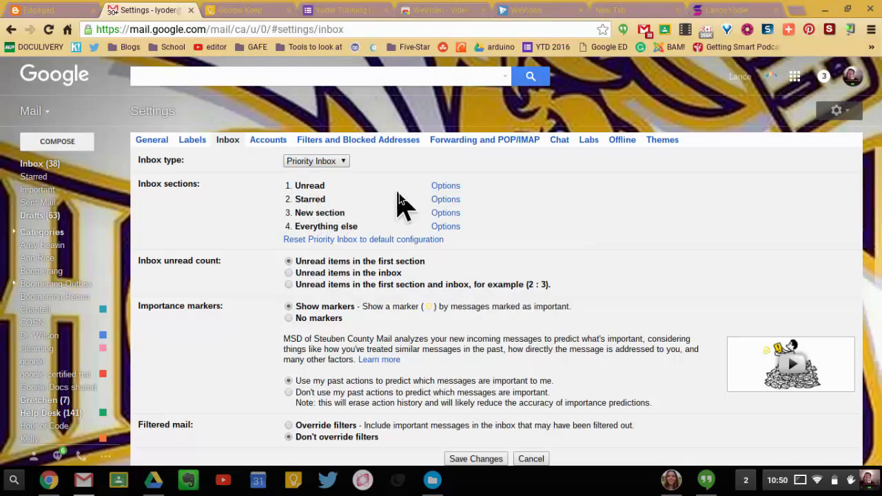
left_click(445, 200)
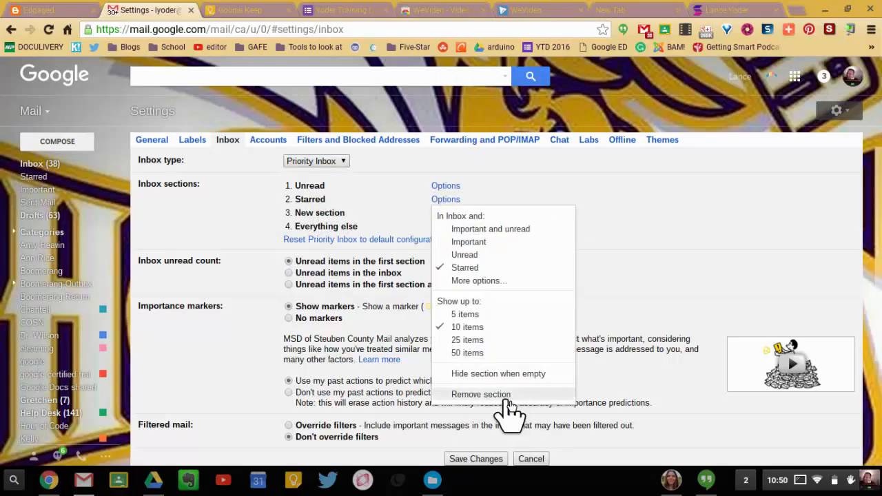
left_click(480, 394)
left_click(445, 214)
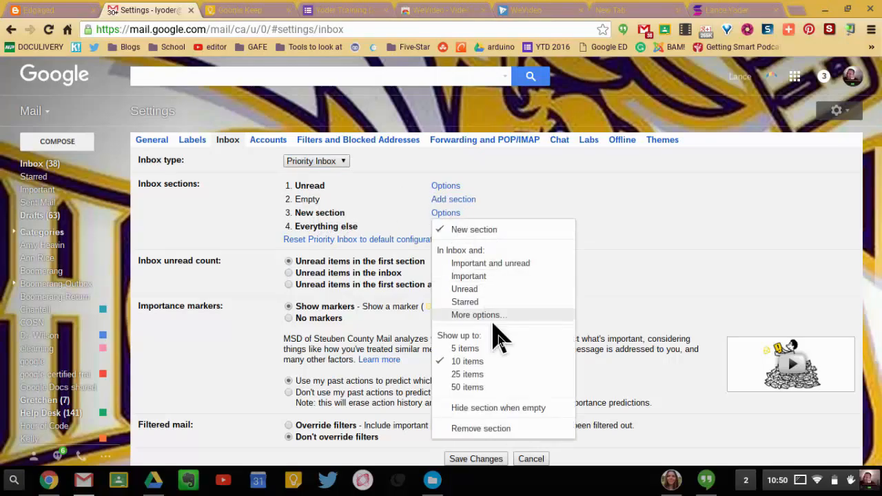
left_click(480, 428)
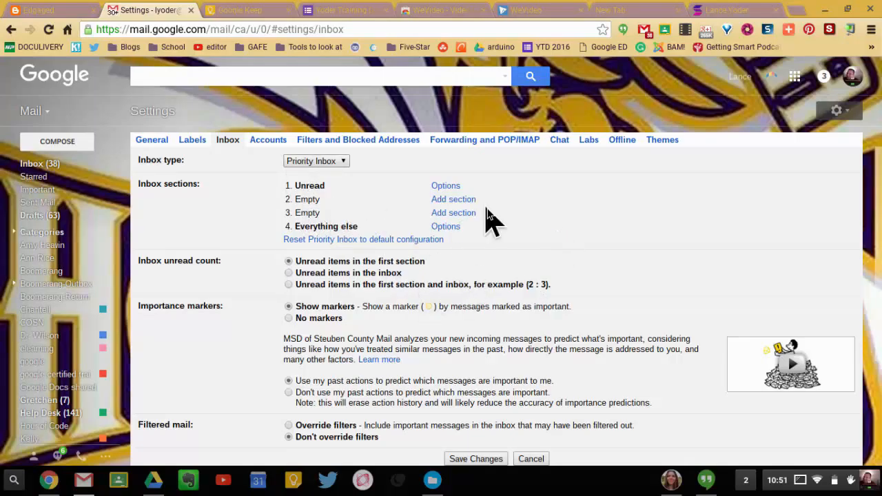
Set the second inbox section to Starred and the third to the sender's new label, and save the changes.
left_click(466, 201)
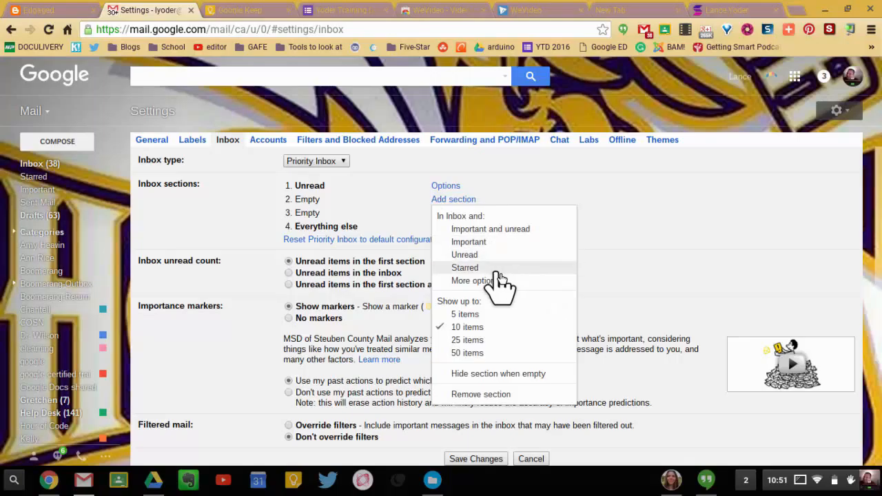
left_click(469, 268)
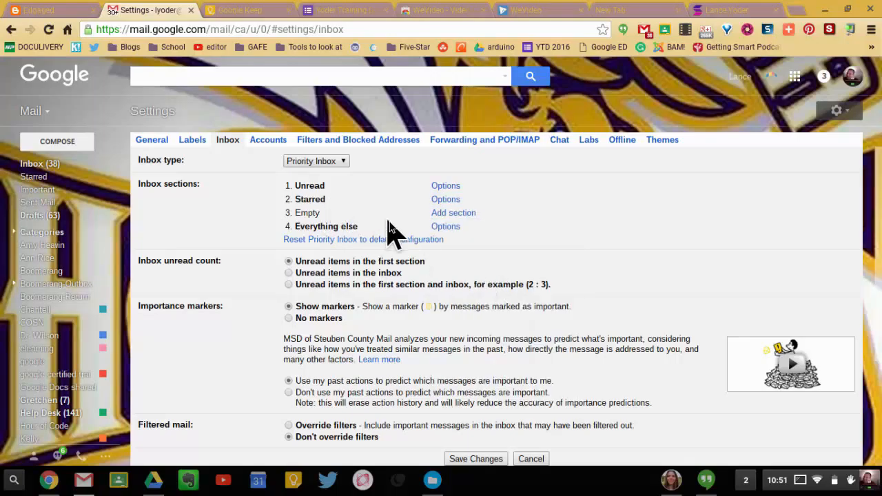
left_click(471, 214)
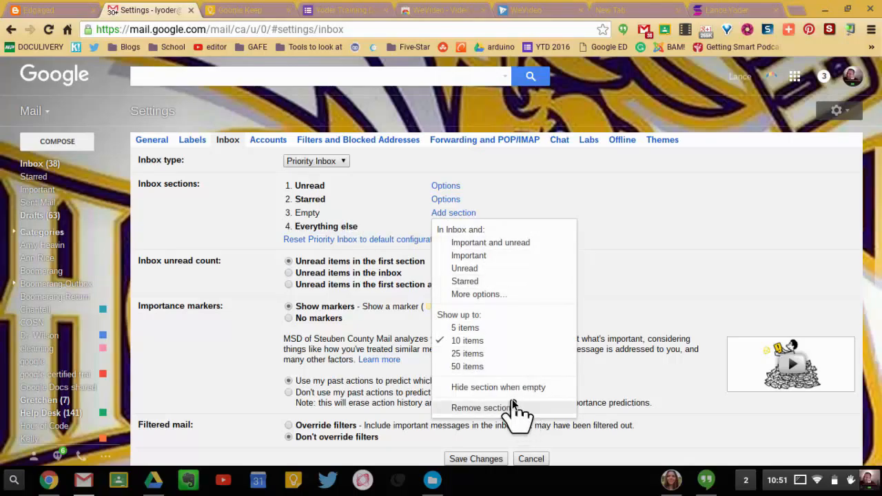
left_click(495, 295)
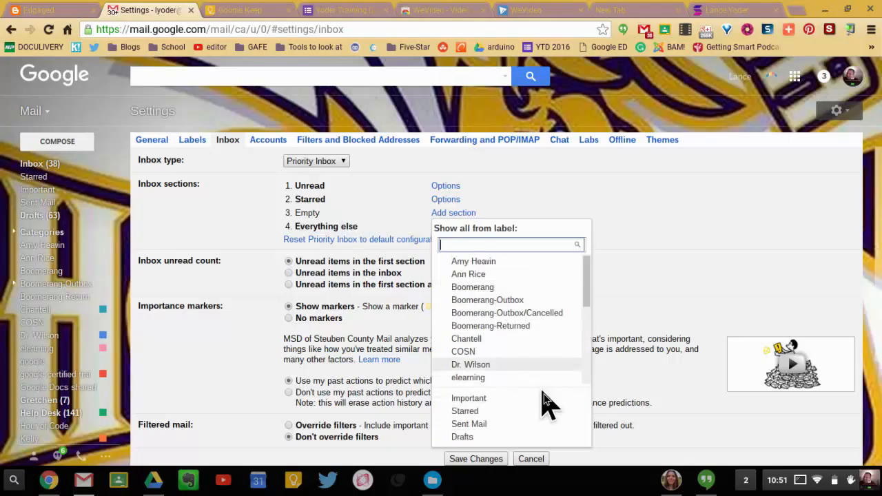
scroll(517, 310, "down", 2)
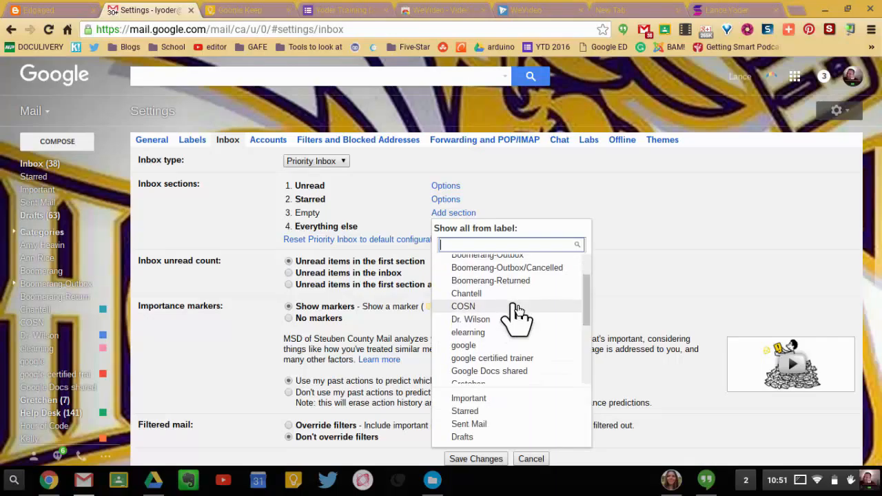
scroll(510, 331, "down", 2)
left_click(487, 339)
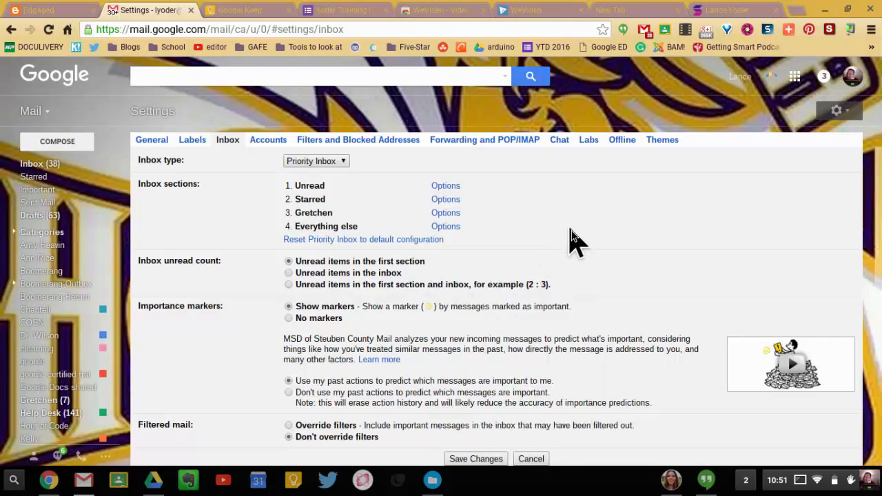
left_click(477, 459)
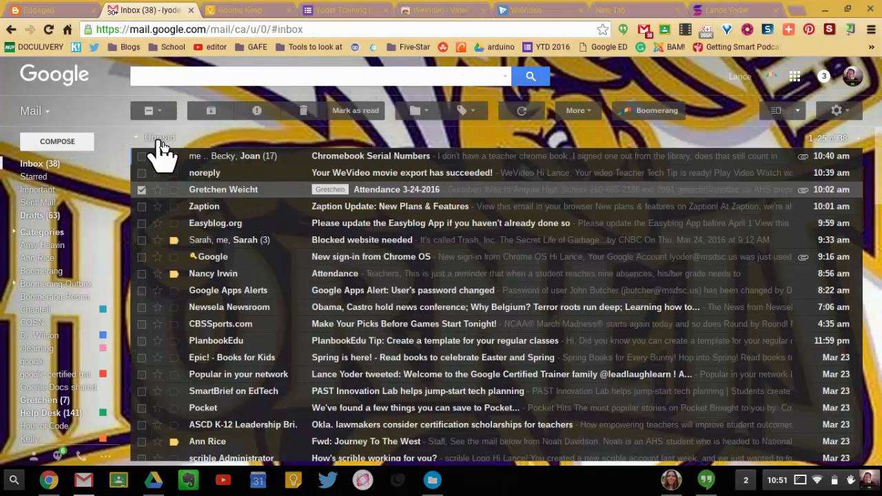
Look through the inbox to examine the Unread, Starred and sender-label sections.
scroll(557, 337, "down", 2)
scroll(557, 338, "down", 5)
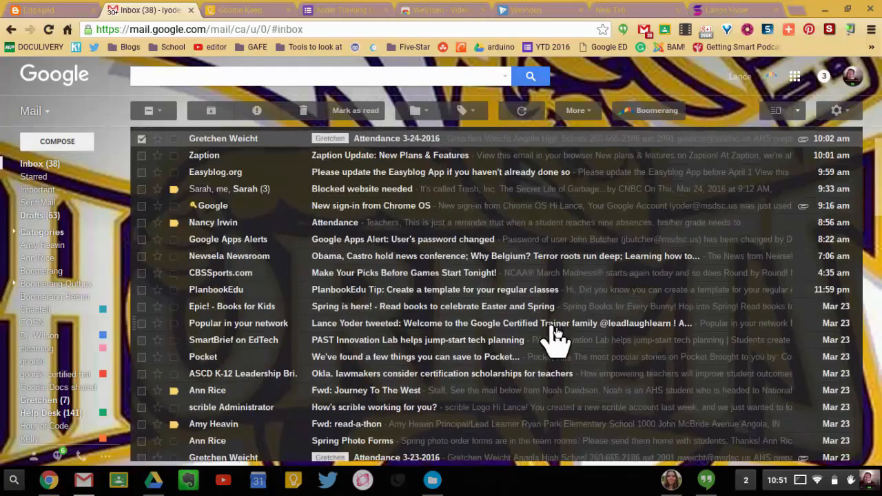
scroll(557, 338, "down", 4)
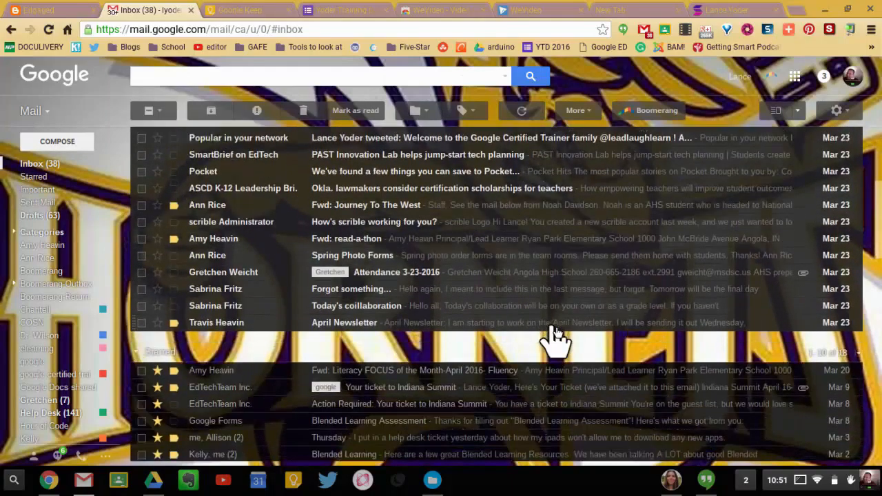
scroll(557, 337, "down", 1)
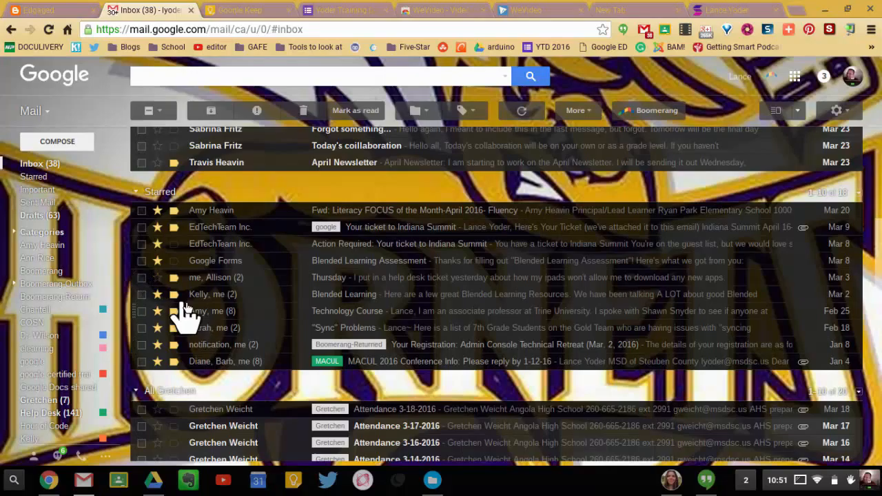
Remove the star from the "Thursday" conversation in the Starred section.
left_click(158, 278)
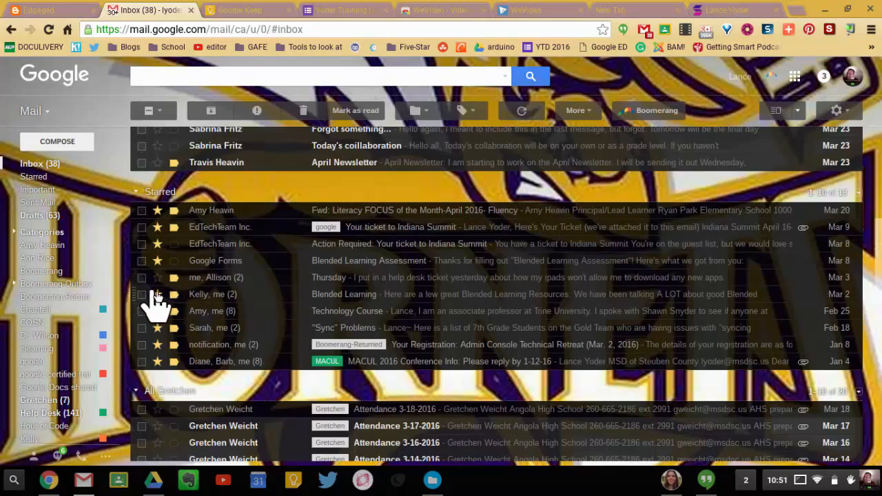
Review the inbox from the Starred and sender-label sections through Everything else, and return to the Unread section.
scroll(492, 379, "down", 3)
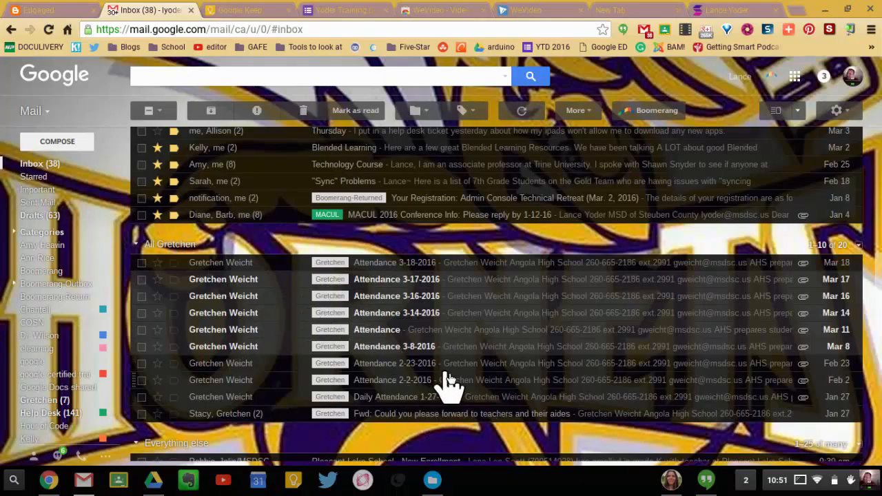
scroll(800, 324, "down", 1)
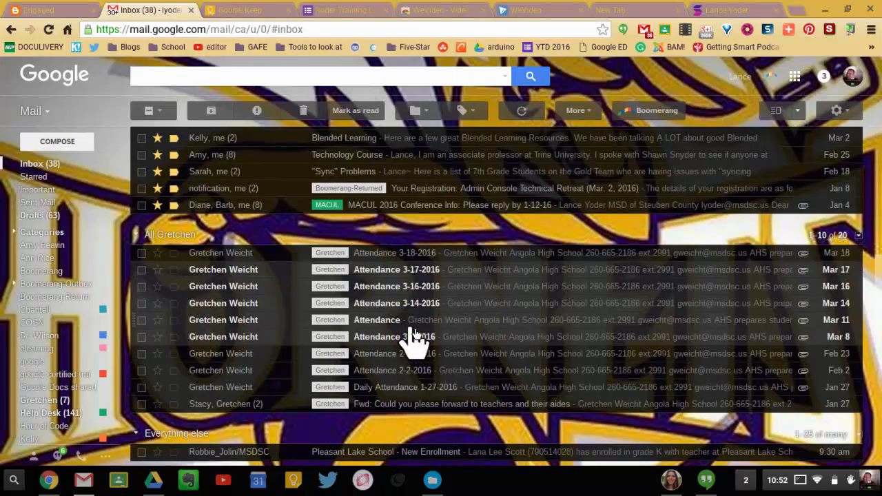
scroll(414, 336, "down", 5)
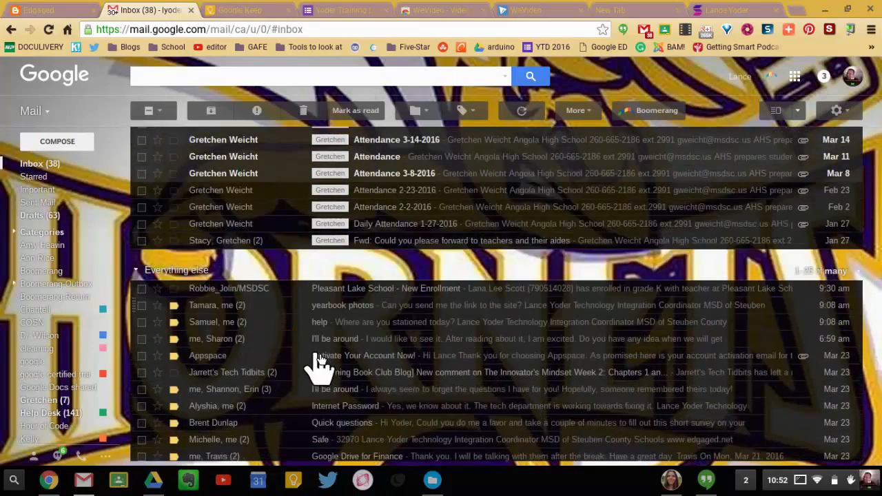
scroll(317, 310, "down", 4)
scroll(386, 393, "up", 12)
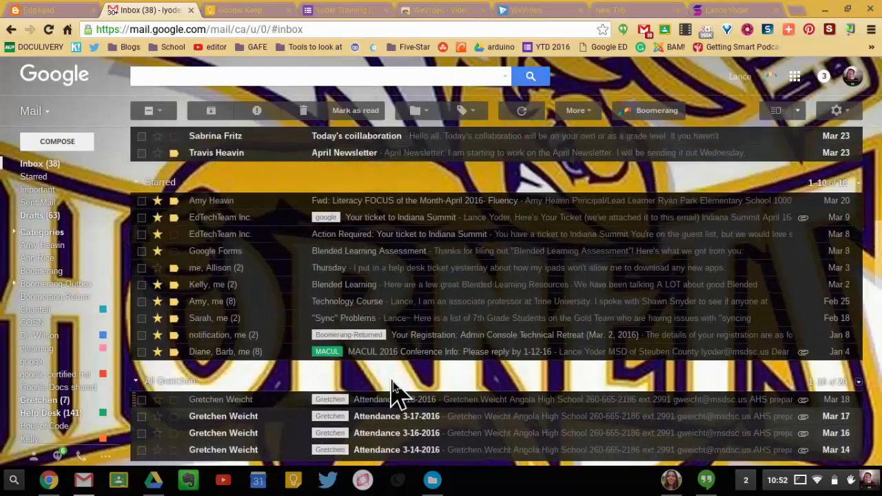
scroll(391, 389, "up", 12)
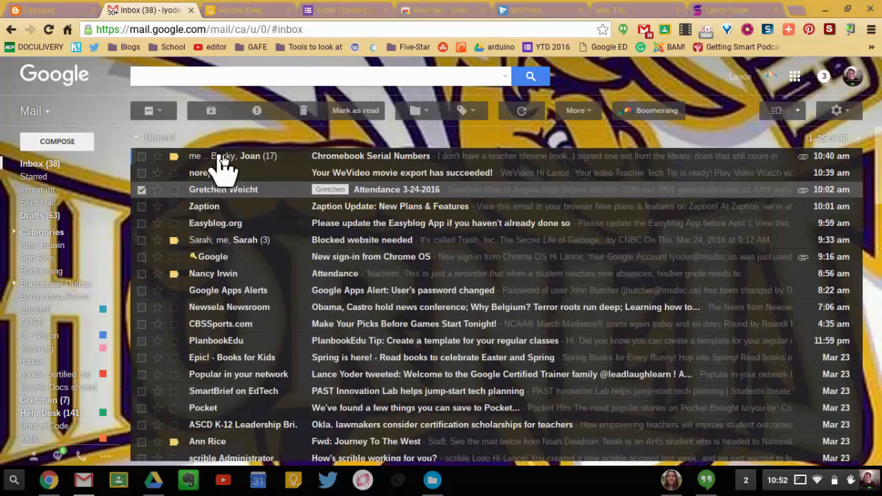
scroll(346, 323, "down", 10)
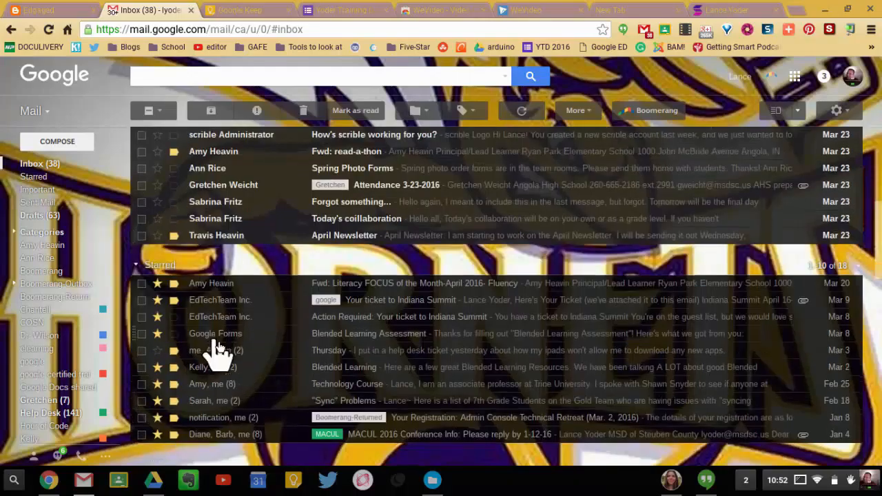
scroll(372, 379, "down", 8)
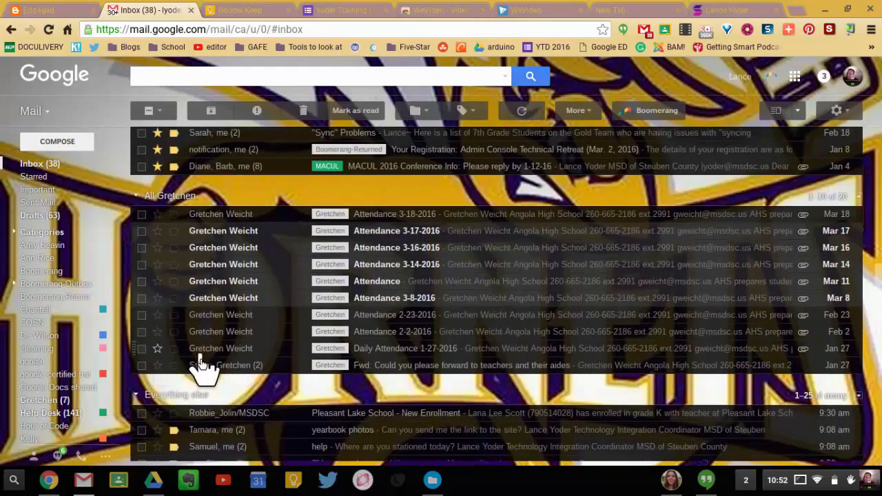
scroll(262, 386, "down", 5)
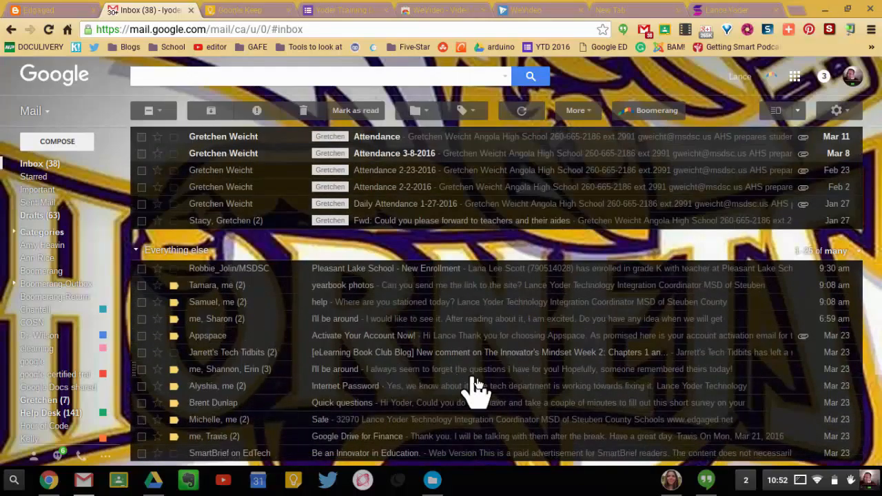
scroll(607, 246, "up", 7)
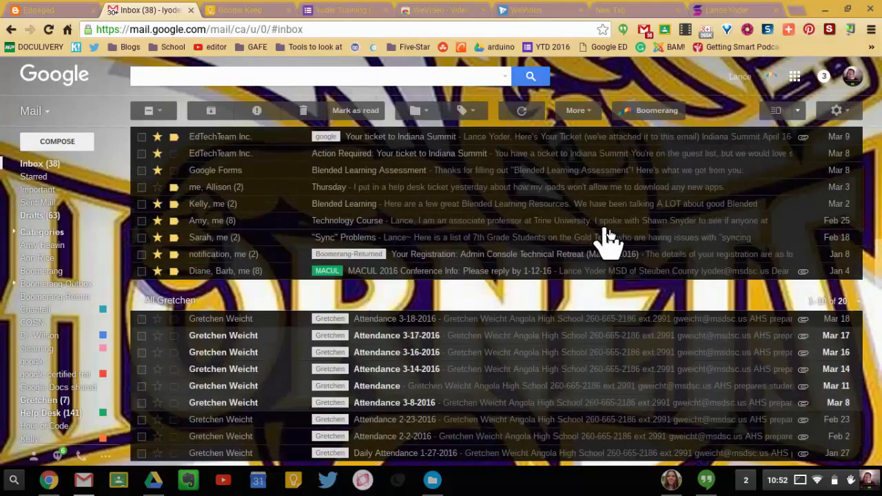
scroll(606, 238, "up", 15)
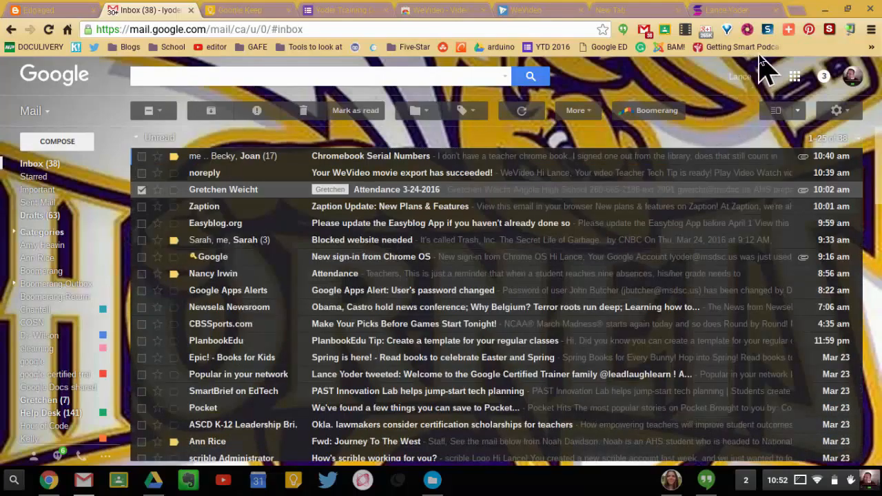